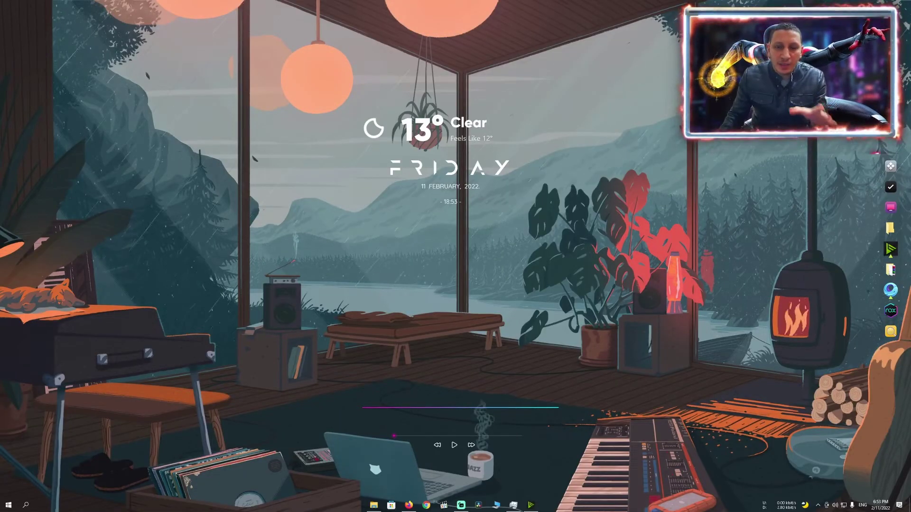
- Extract freecropvideo.rar into the tiktok app folder to get freecropvideo.exe
left_click(411, 506)
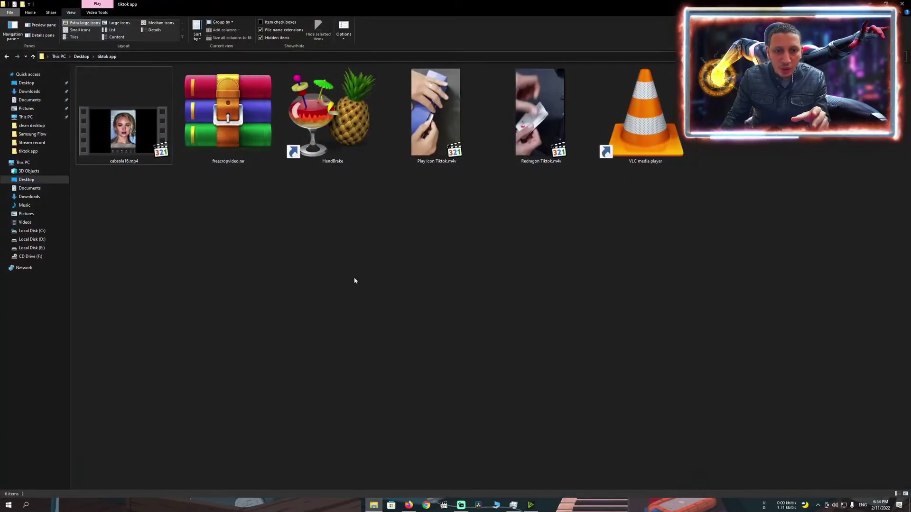
left_click(231, 129)
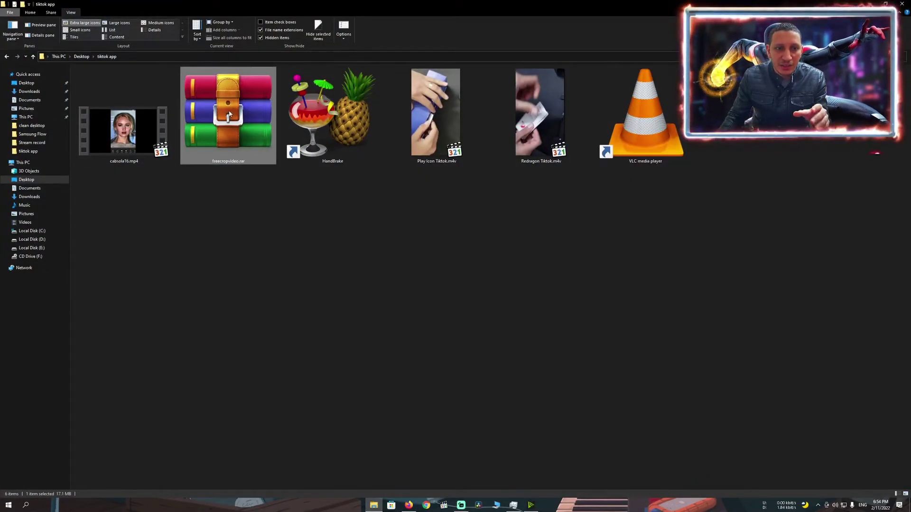
right_click(230, 115)
left_click(252, 149)
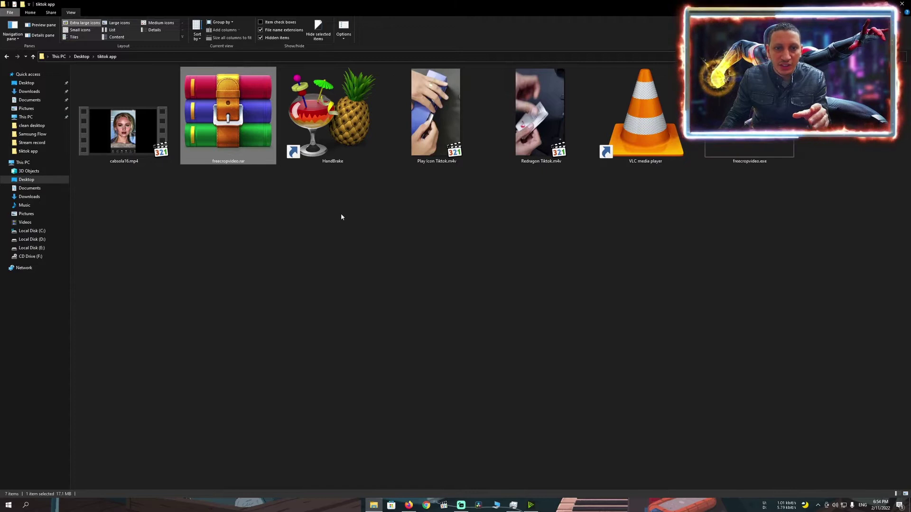
- Install FreeCropVideo from freecropvideo.exe with the default Welcome, Maintenance and Custom Setup choices, then finish
double_click(750, 151)
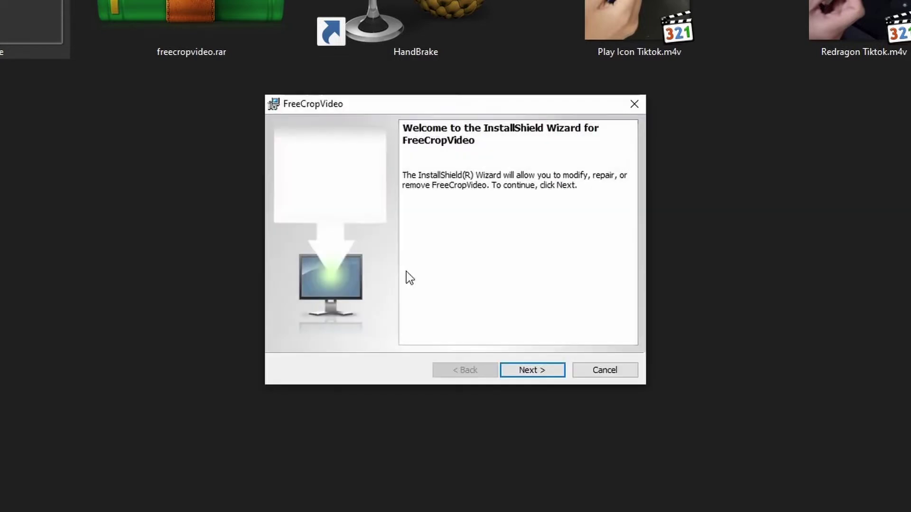
left_click(529, 372)
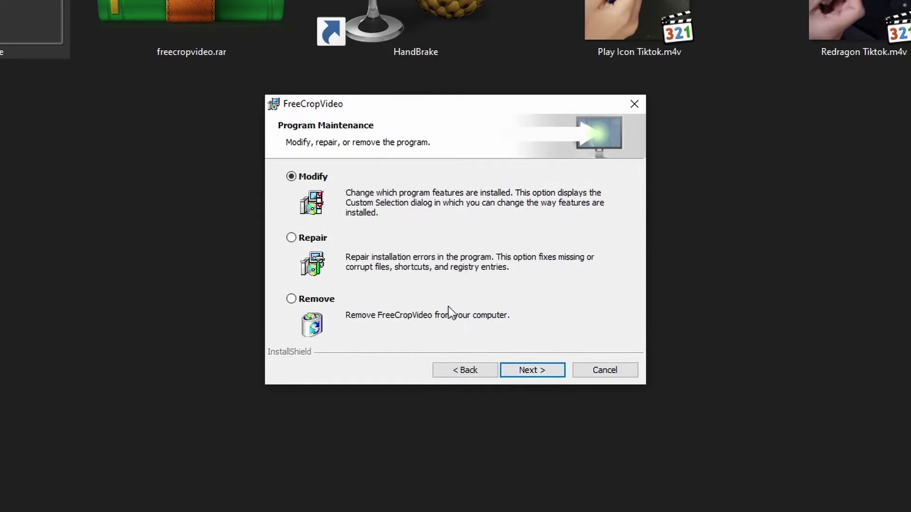
left_click(526, 375)
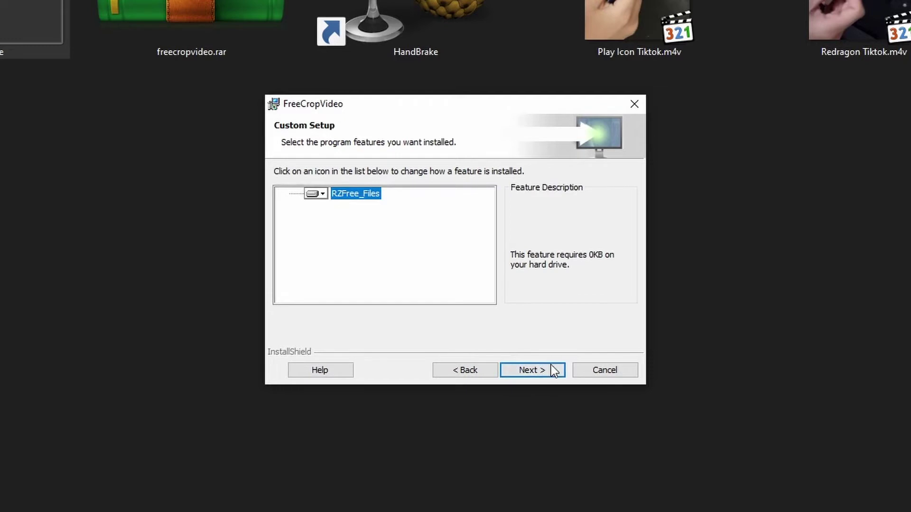
left_click(553, 371)
left_click(542, 375)
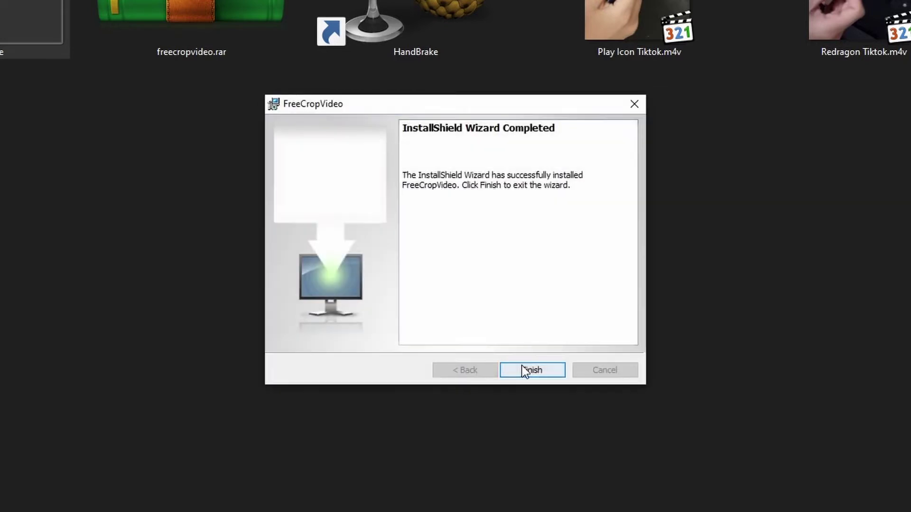
left_click(525, 370)
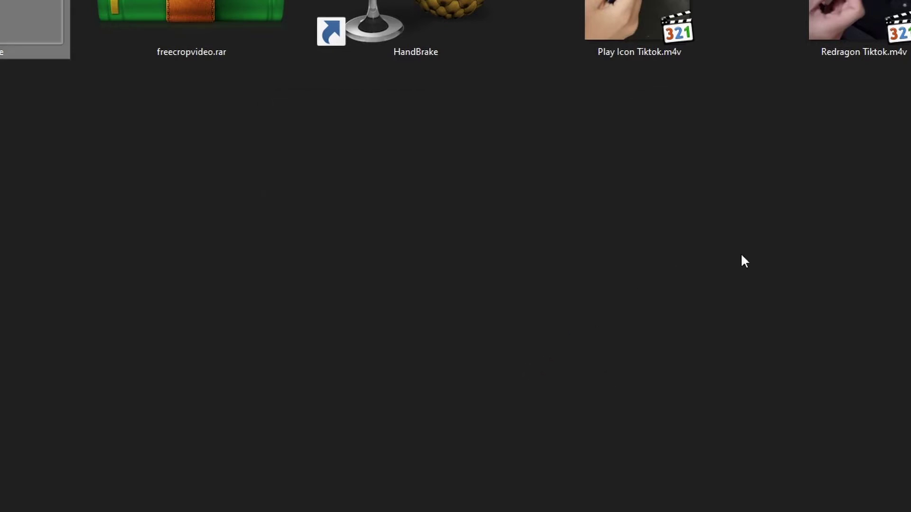
- Launch Free Crop Video from the Start menu and move its window lower on screen
key("super")
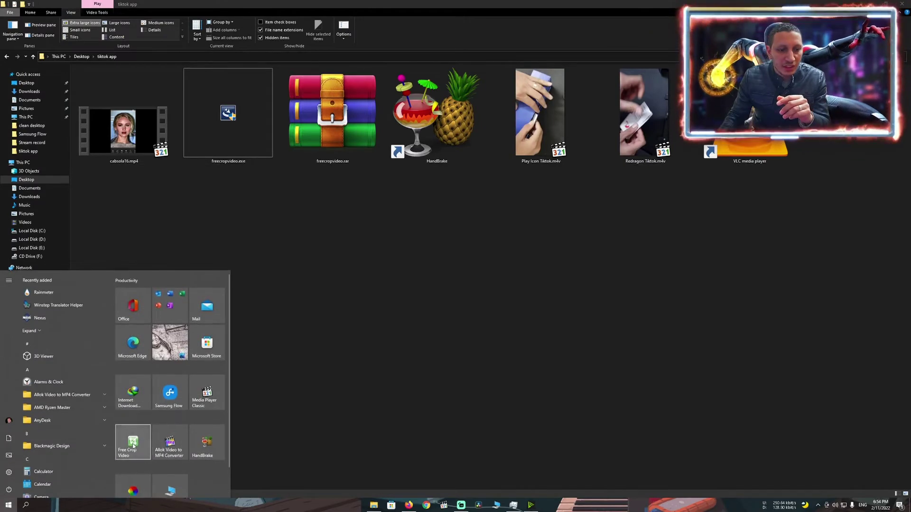
left_click(134, 444)
left_click_drag(444, 138, 428, 193)
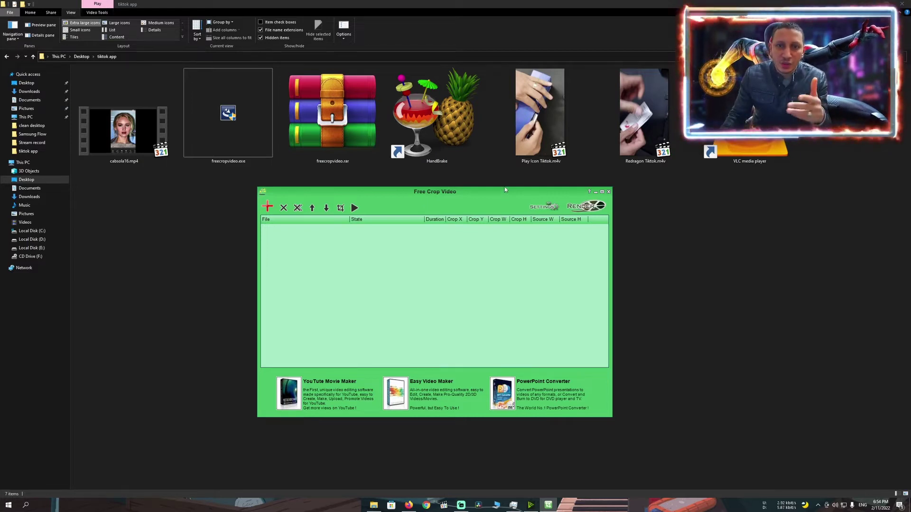
- Play Play Icon Tiktok.m4v, skimming to about 00:26, 00:57 and 01:10
double_click(540, 114)
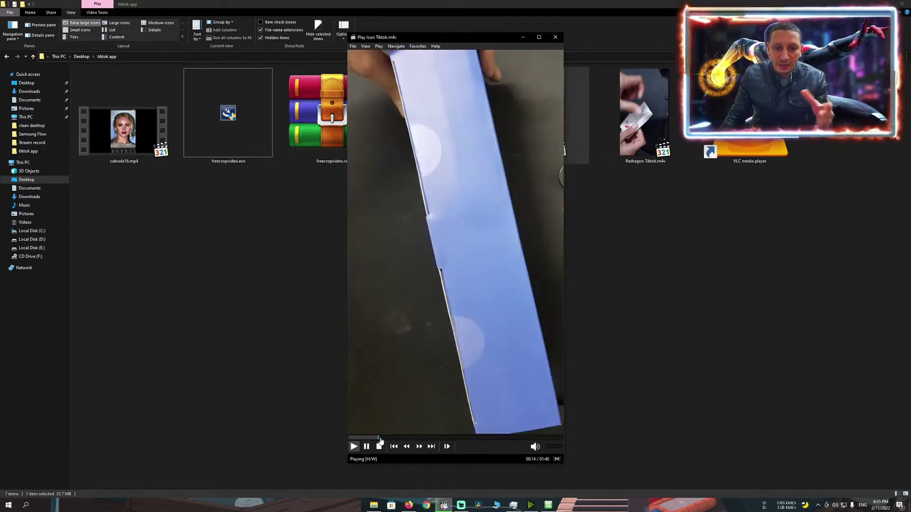
left_click(403, 438)
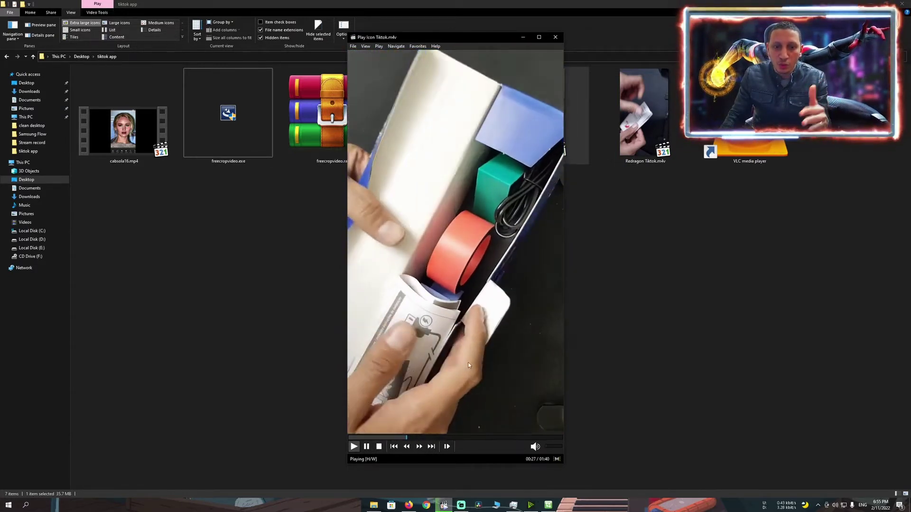
left_click(470, 438)
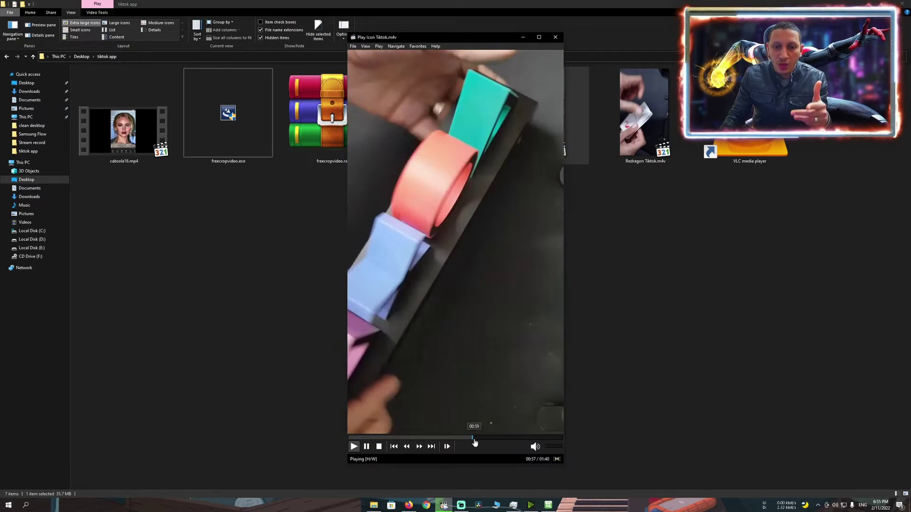
left_click(496, 437)
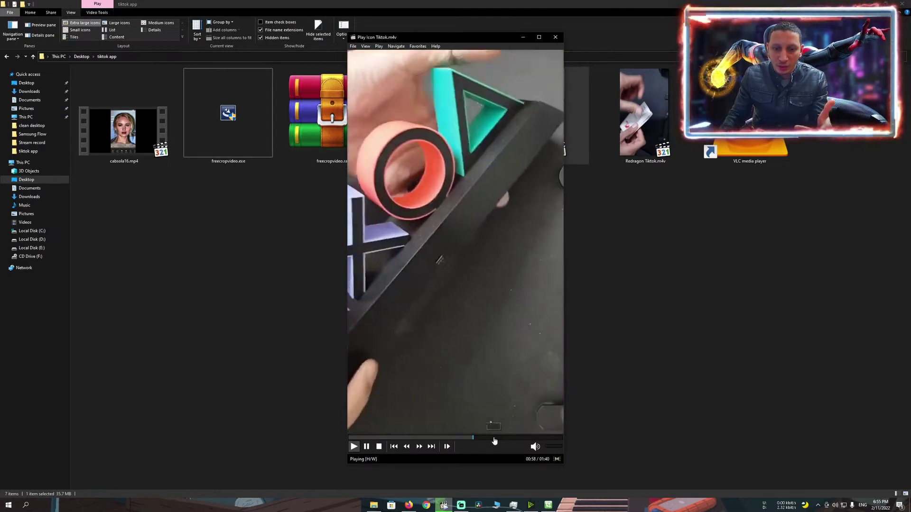
- Load Redragon Tiktok.m4v into the player, skim to 00:24, 00:56 and 01:03, then close it
left_click_drag(427, 37, 361, 27)
left_click_drag(644, 114, 332, 298)
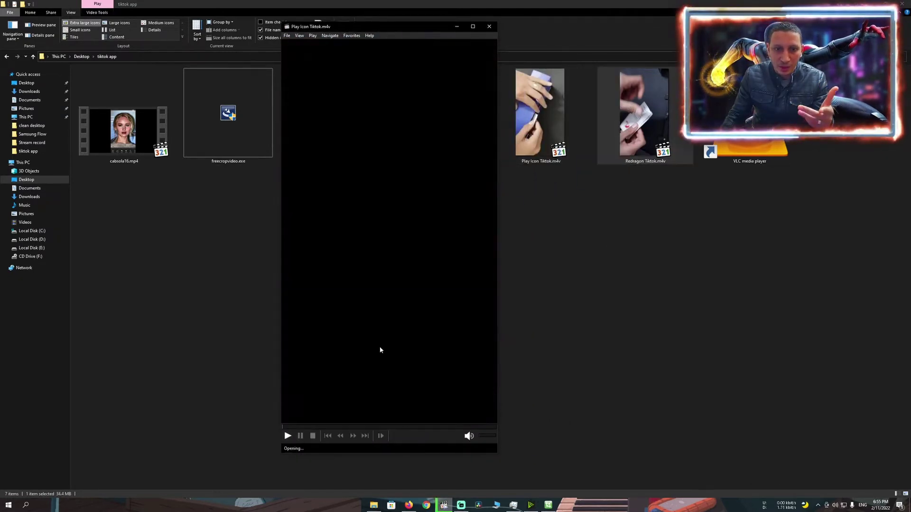
left_click(341, 427)
left_click(400, 427)
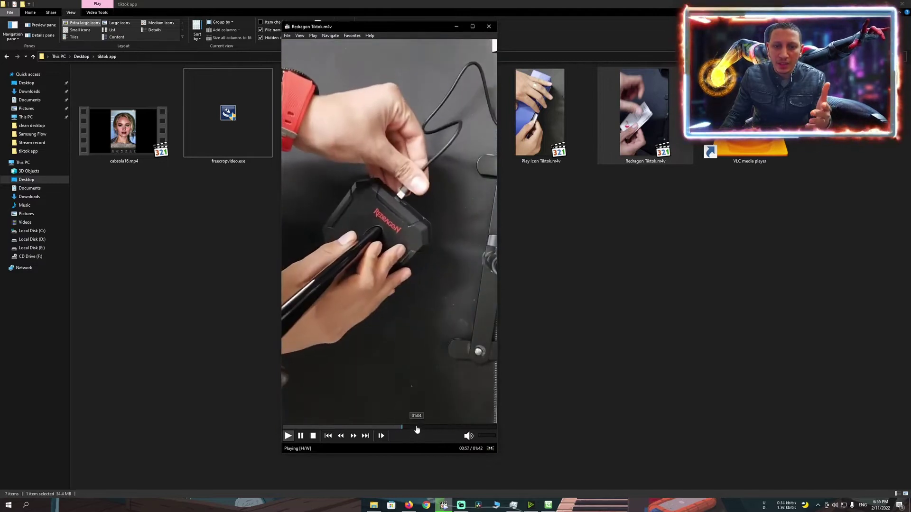
left_click(414, 427)
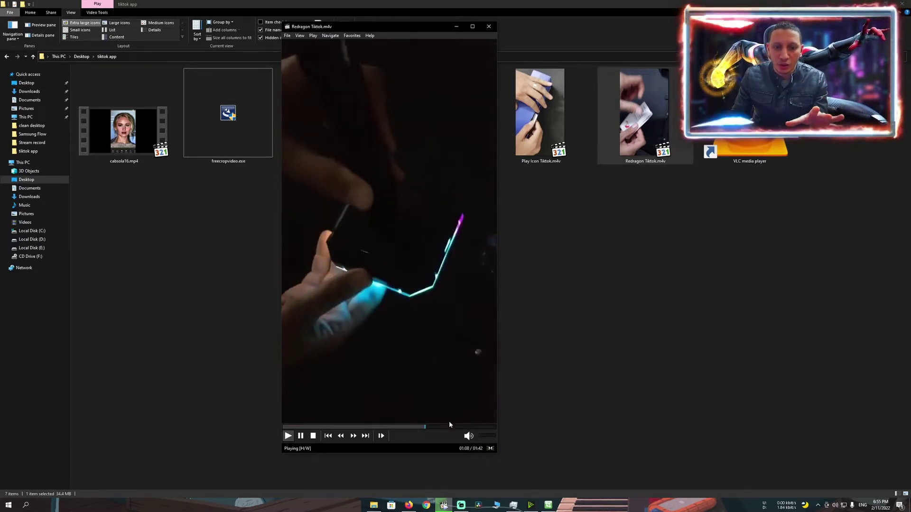
left_click(488, 27)
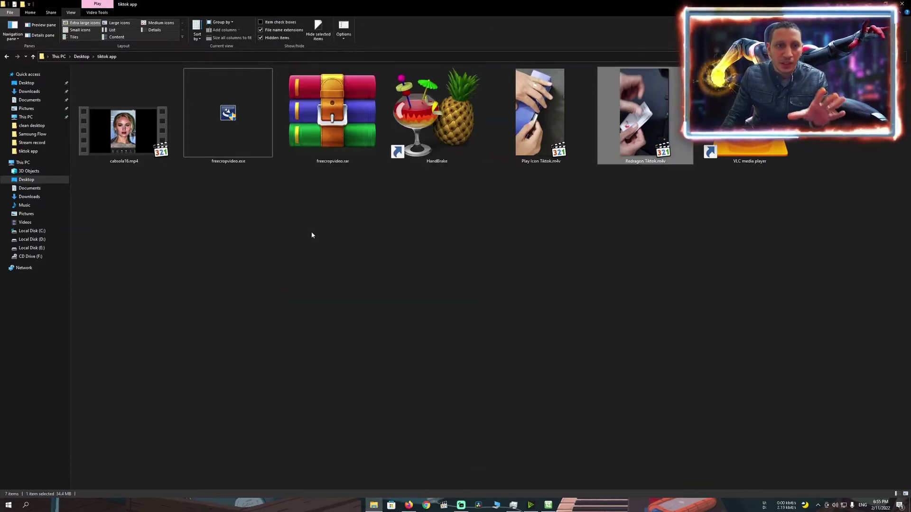
- Play cabsola16.mp4, pause at the phone-screen part around 01:09, then close it and return to Free Crop Video
double_click(139, 136)
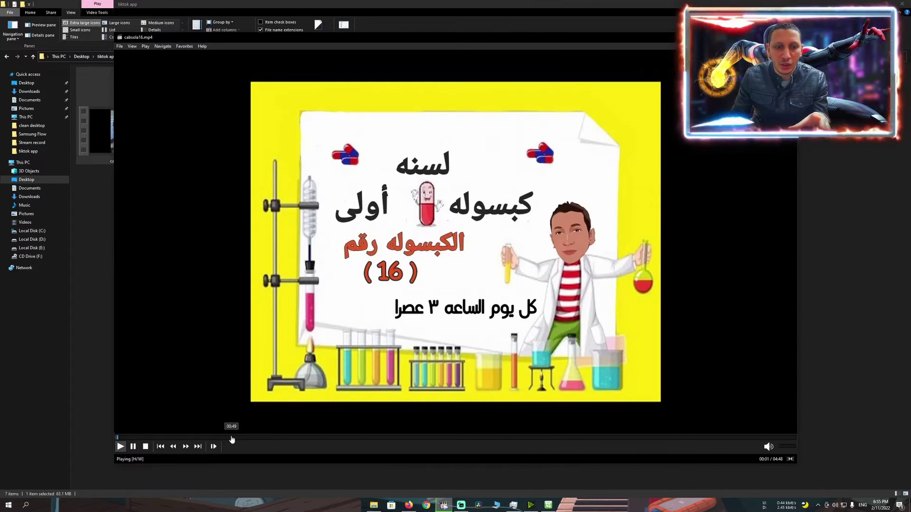
left_click(232, 439)
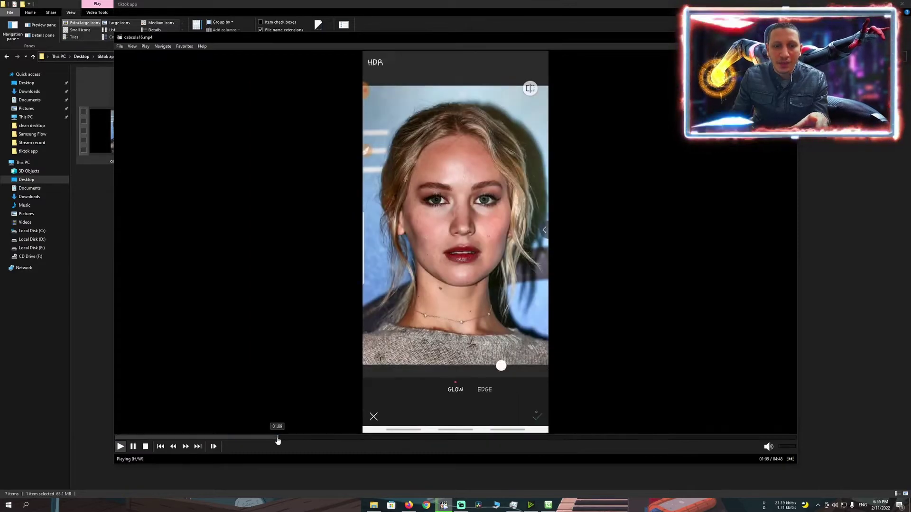
left_click(280, 438)
left_click(404, 243)
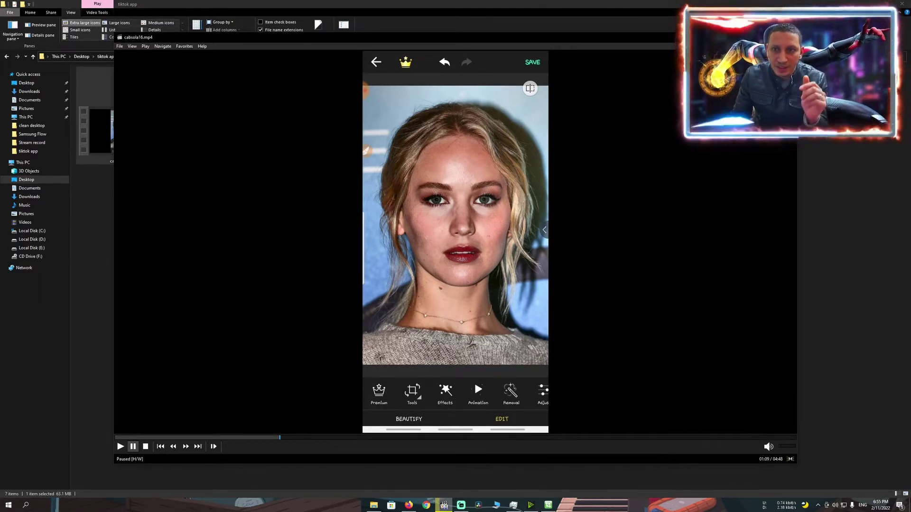
key("alt+F4")
left_click(546, 505)
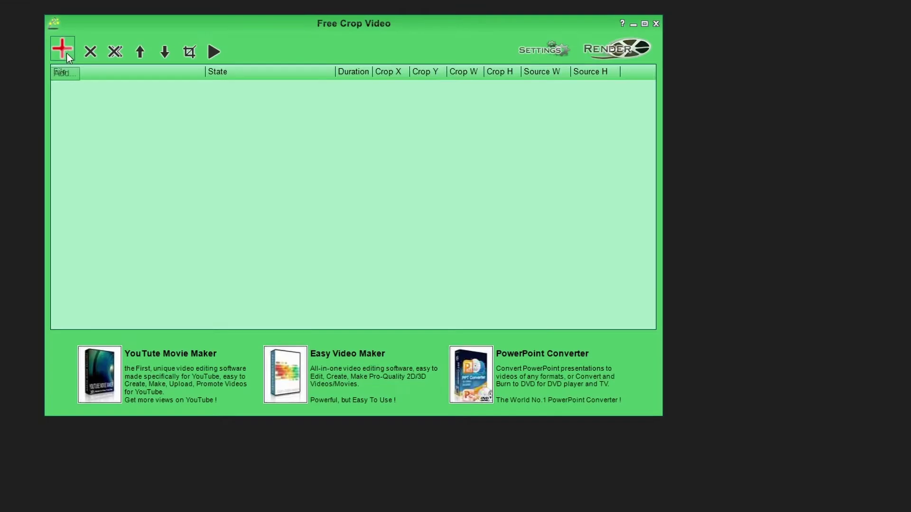
- Add cabsola16.mp4 to Free Crop Video's list and open its crop settings
left_click(66, 50)
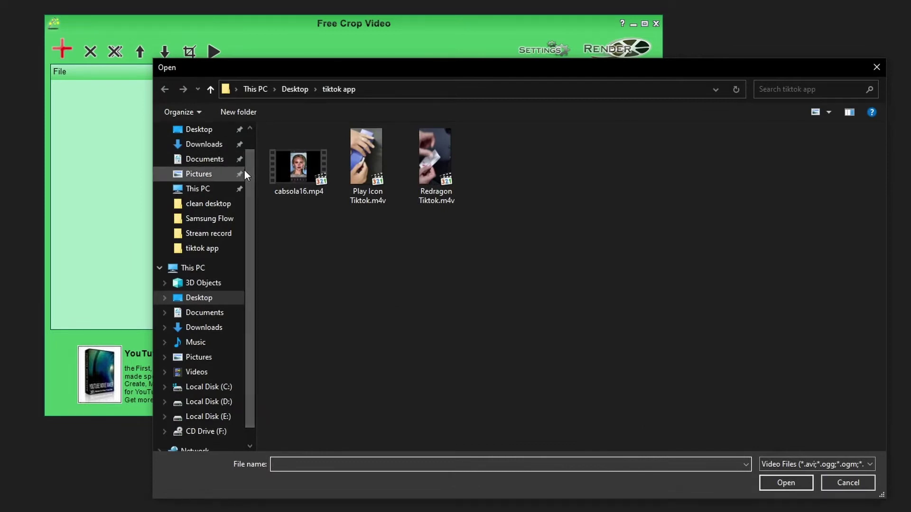
scroll(252, 184, "up", 1)
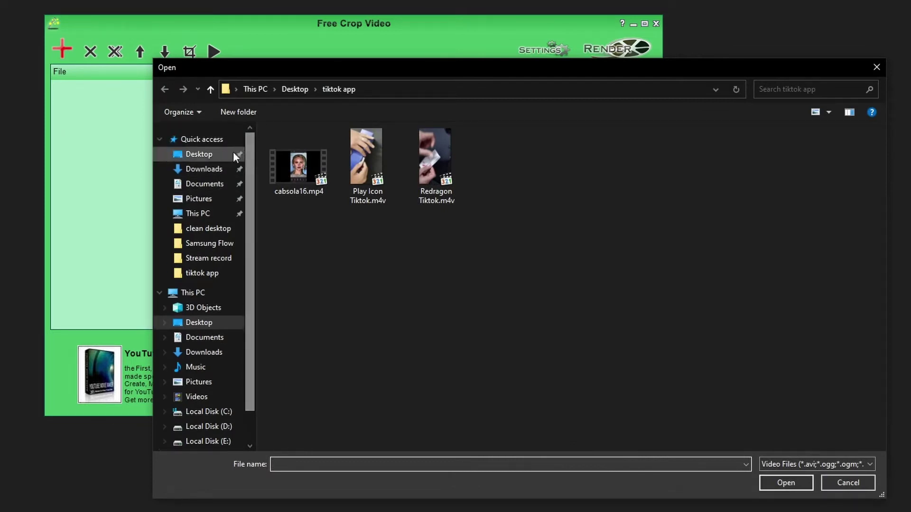
left_click(297, 164)
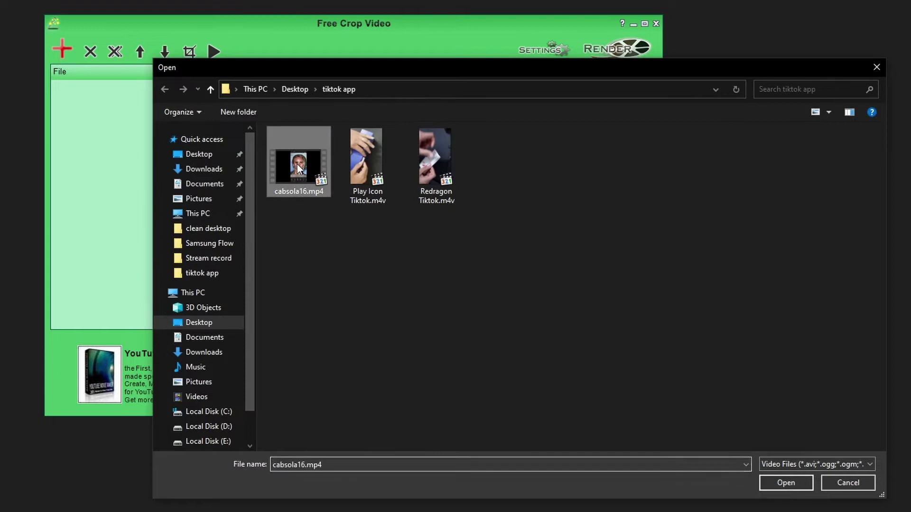
left_click(797, 482)
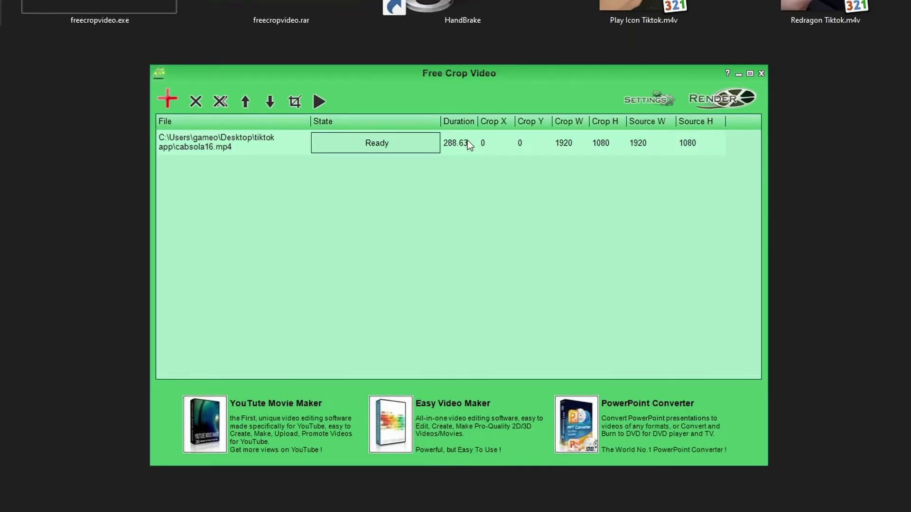
left_click(467, 141)
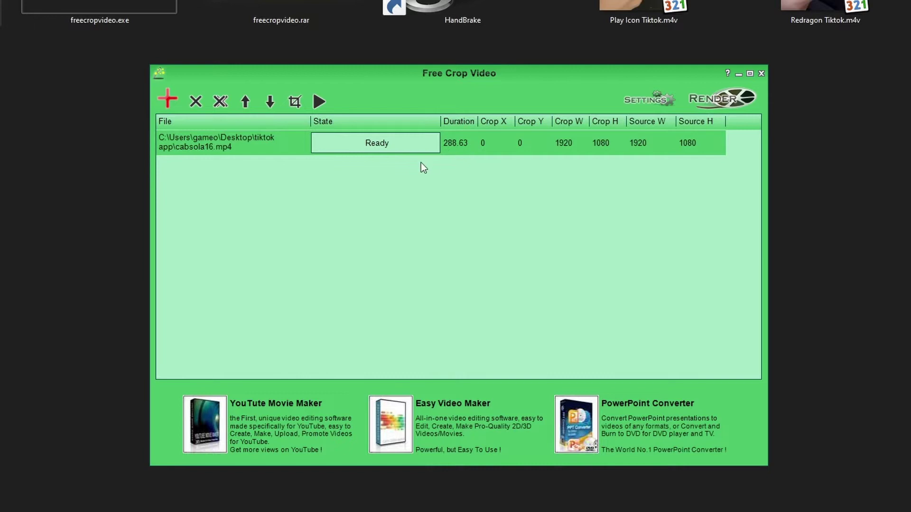
left_click(295, 99)
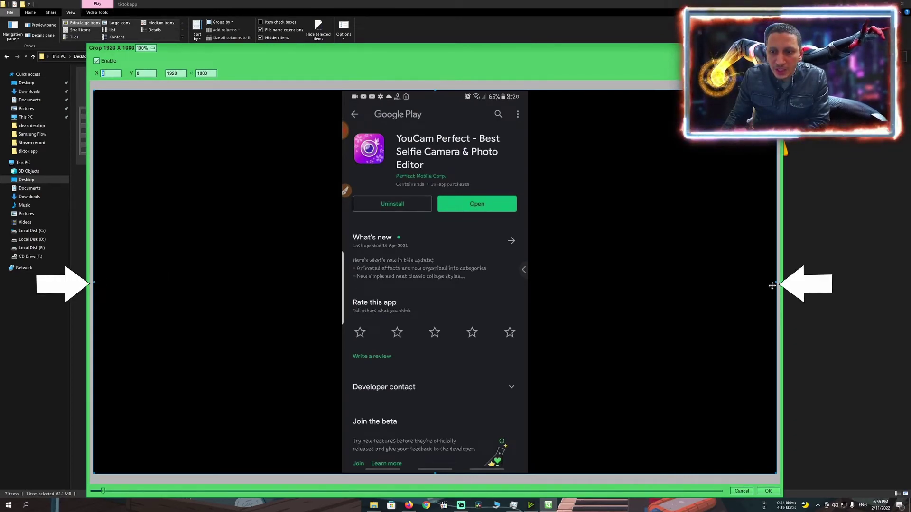
- Drag the crop frame's right, left and bottom edges to the phone screen (525×1077 at X 699) and apply
left_click_drag(775, 283, 528, 286)
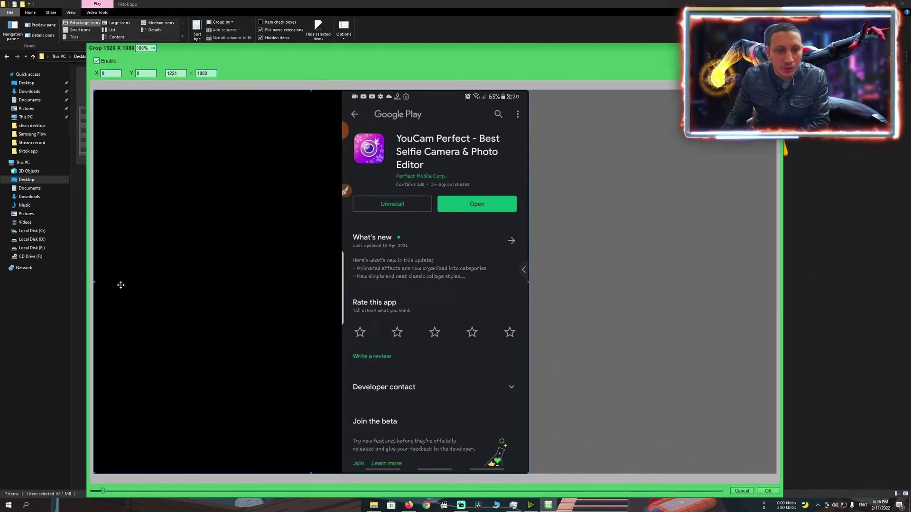
left_click_drag(95, 282, 342, 277)
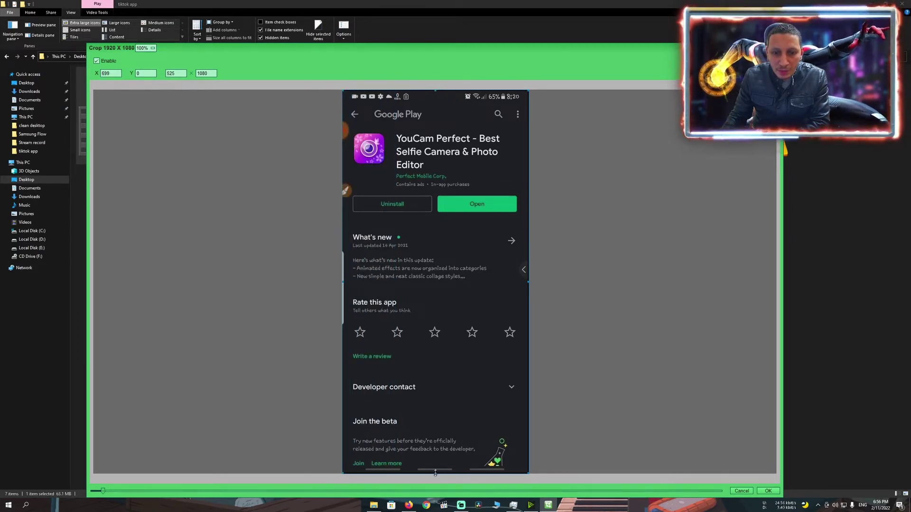
mouse_move(435, 473)
left_mouse_down()
mouse_move(438, 379)
mouse_move(435, 469)
left_mouse_up()
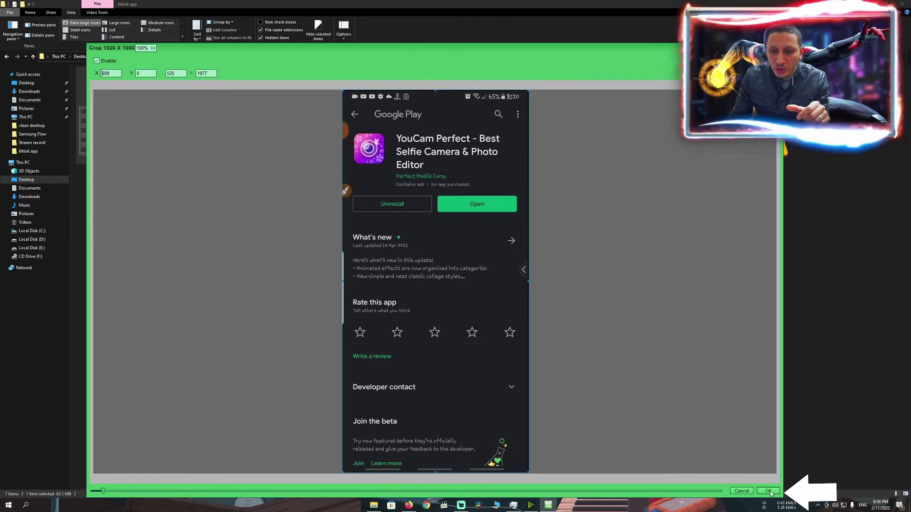
left_click(769, 491)
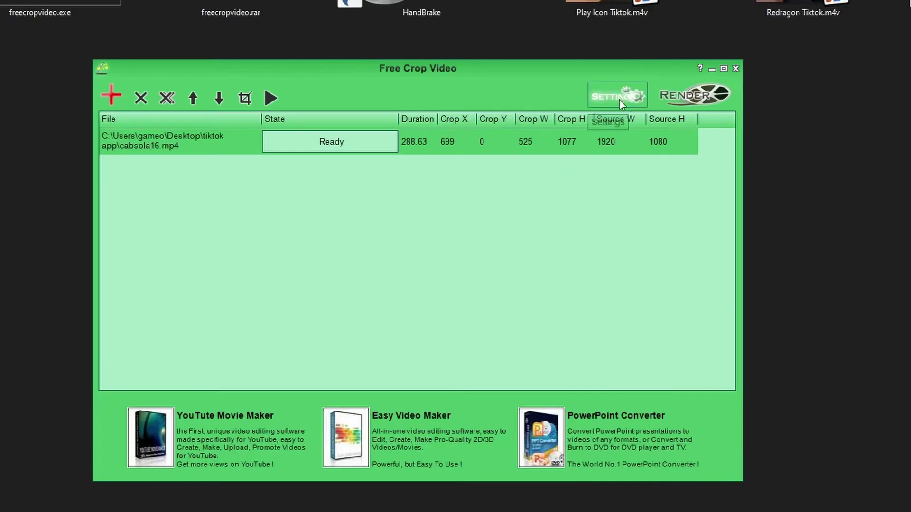
- Set the output bitrate to 8000 and WMA audio to 320 kbps, 44 kHz, stereo (A/V) CBR
left_click(617, 95)
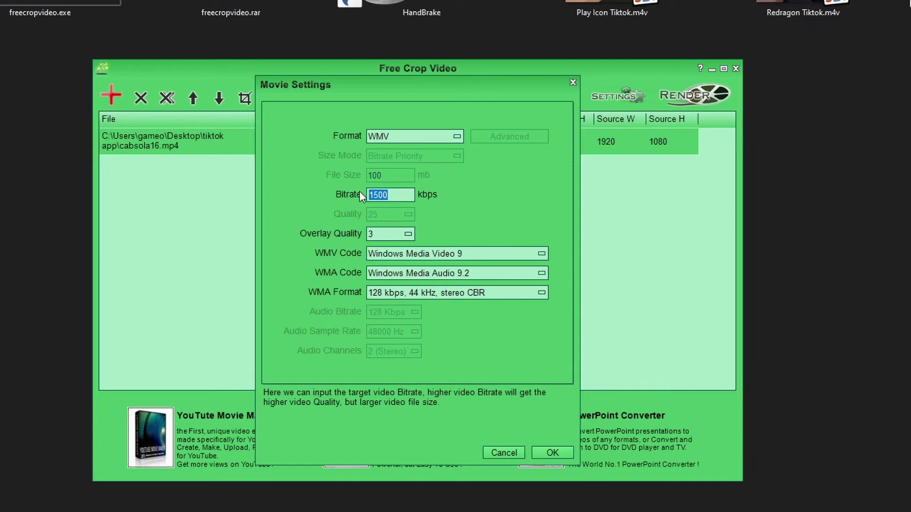
type("8000")
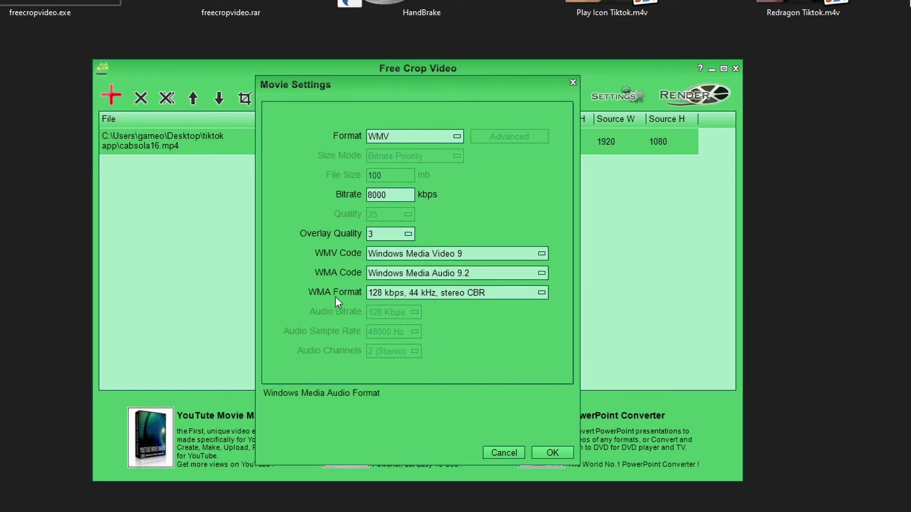
left_click(415, 296)
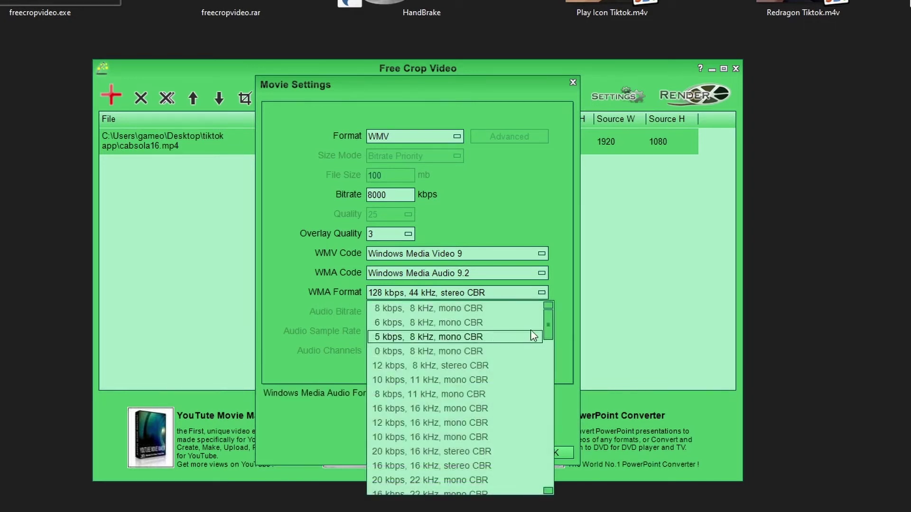
left_click_drag(547, 329, 550, 455)
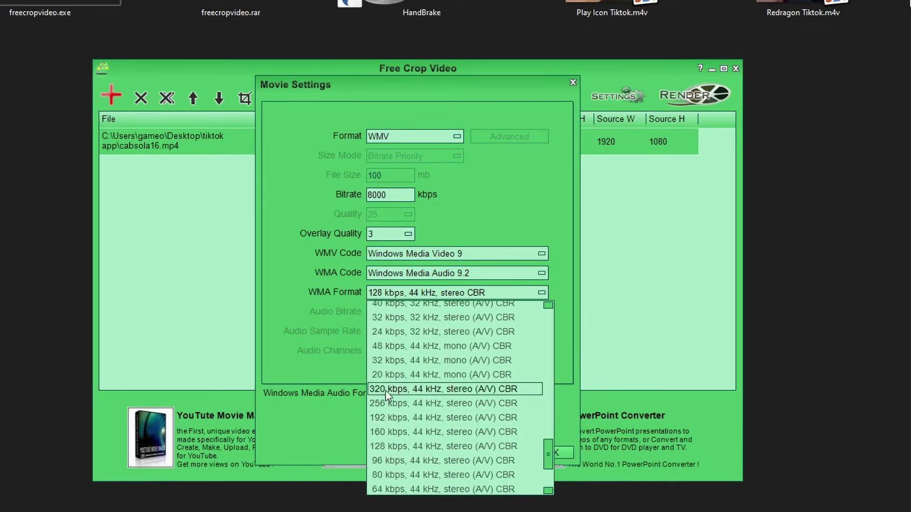
left_click(432, 394)
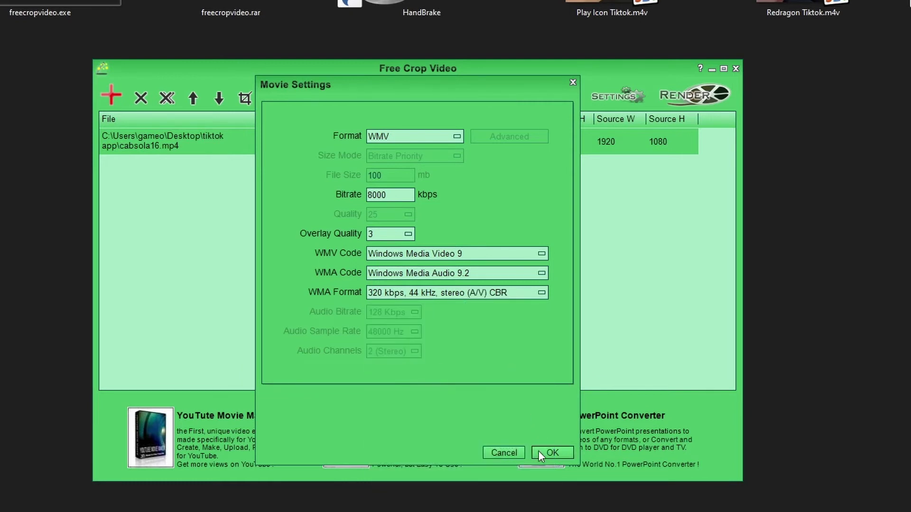
left_click(546, 451)
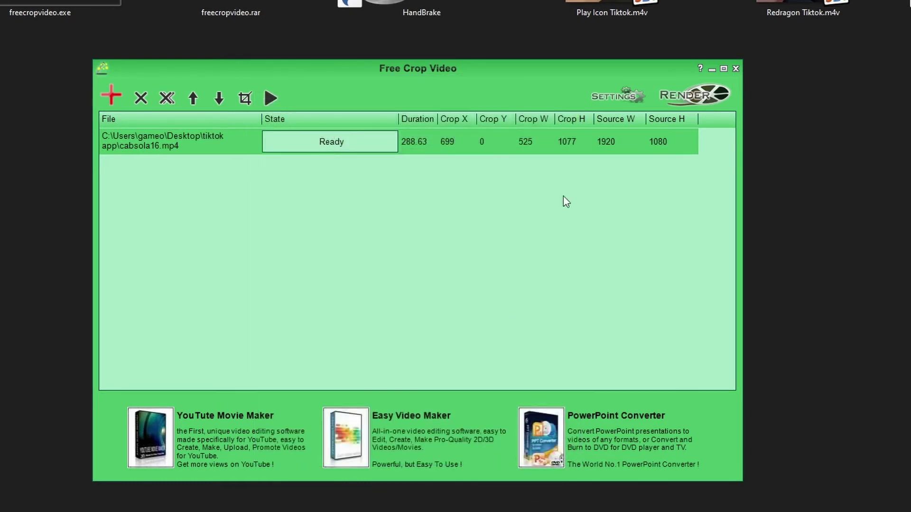
- Render cabsola16.mp4 to the Desktop's tiktok app folder and wait for it to finish
left_click(700, 99)
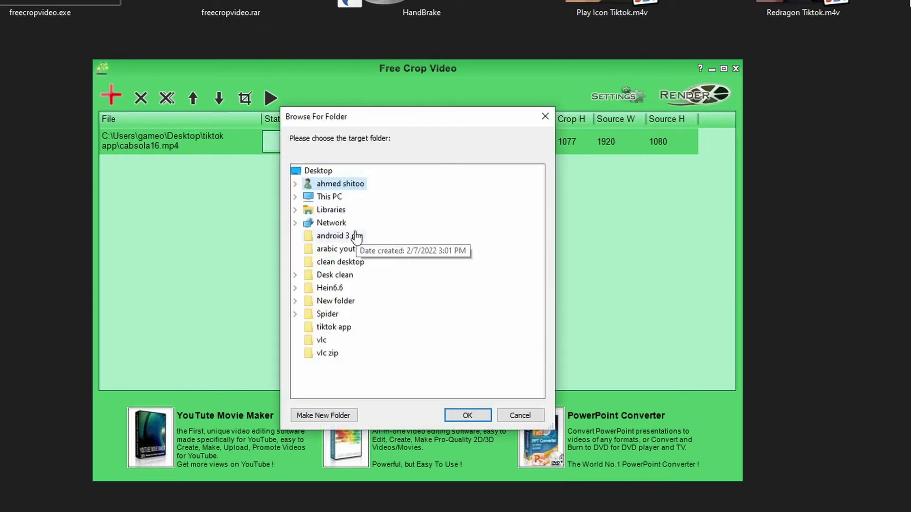
left_click(313, 171)
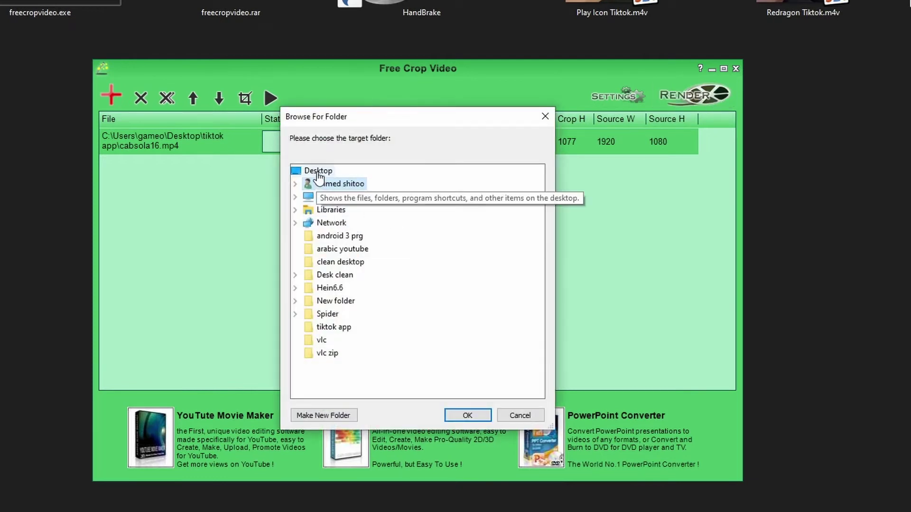
left_click(334, 328)
left_click(461, 420)
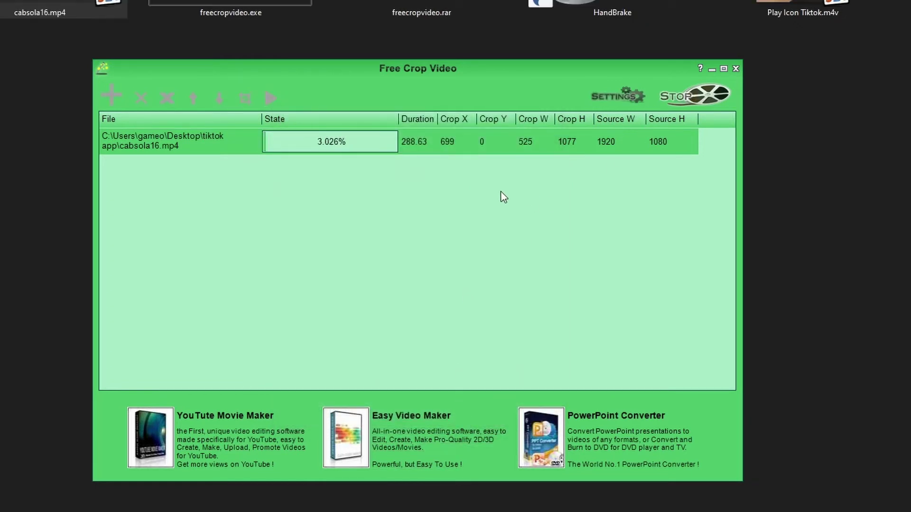
left_click_drag(388, 68, 371, 42)
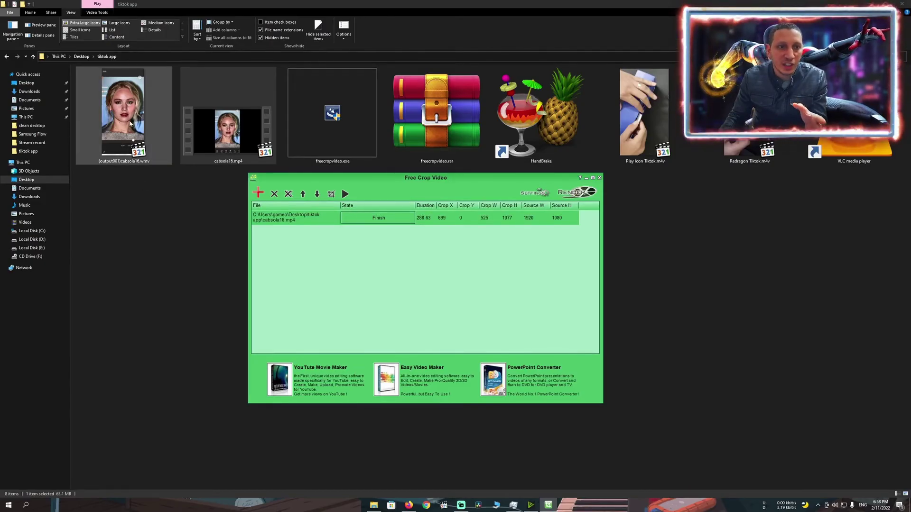
- Compare the original cabsola16.mp4 with (output001)cabsola16.wmv, skimming the WMV to 00:29 and 01:21
double_click(228, 126)
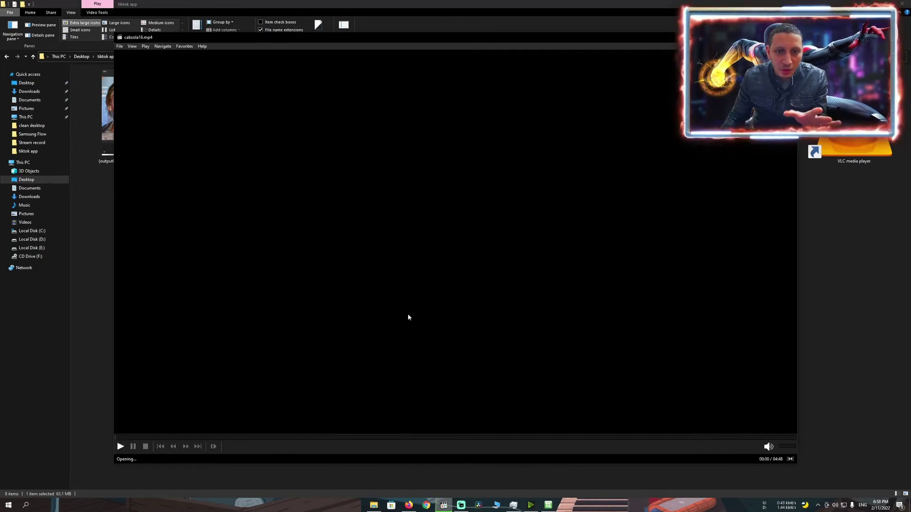
left_click(275, 437)
left_click(315, 438)
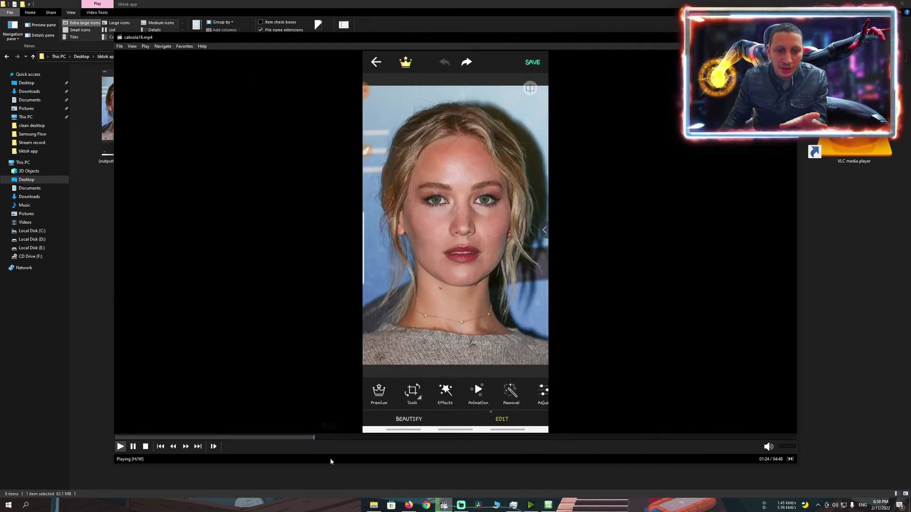
double_click(122, 111)
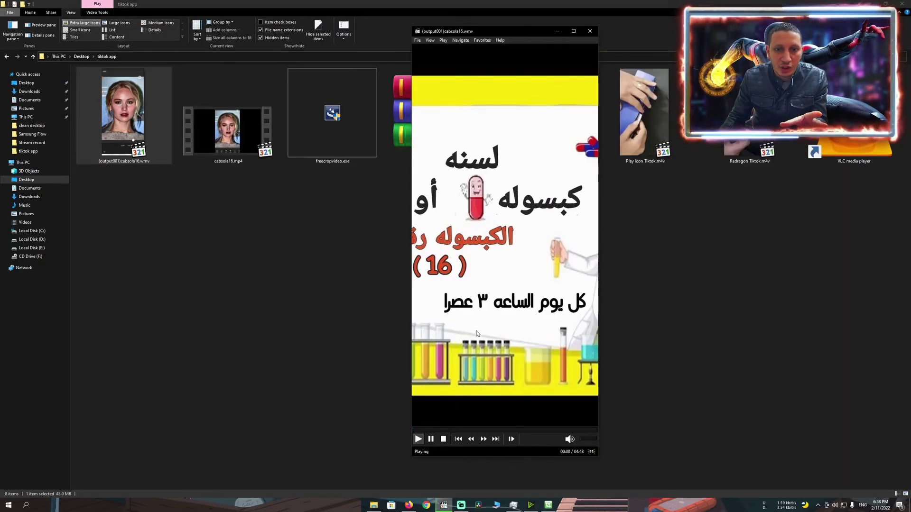
left_click(433, 431)
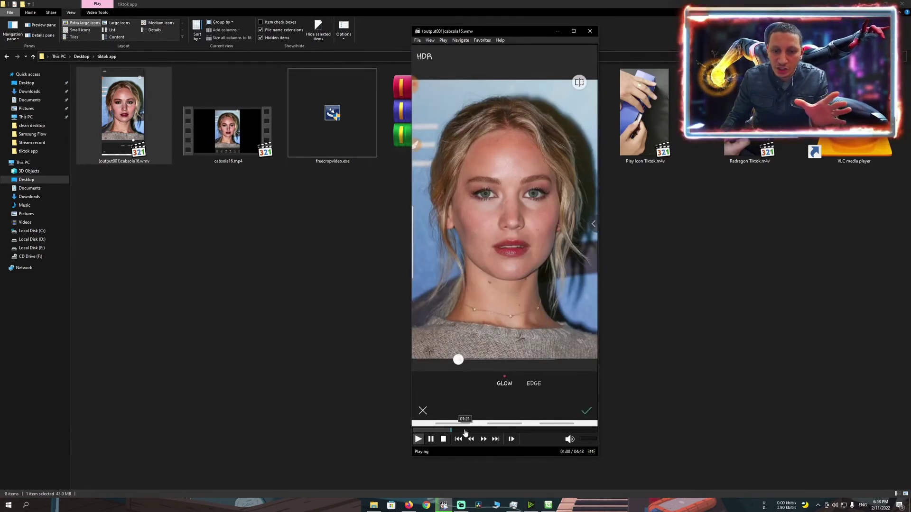
left_click(463, 427)
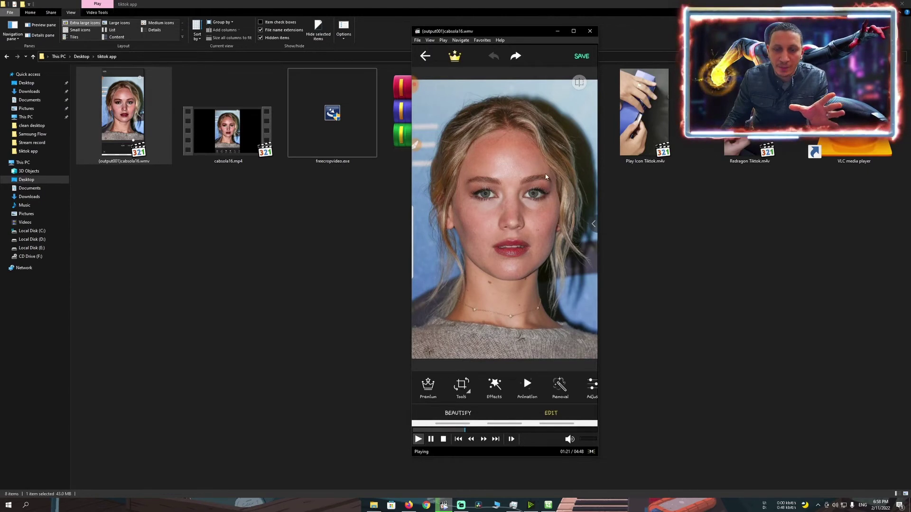
left_click(589, 31)
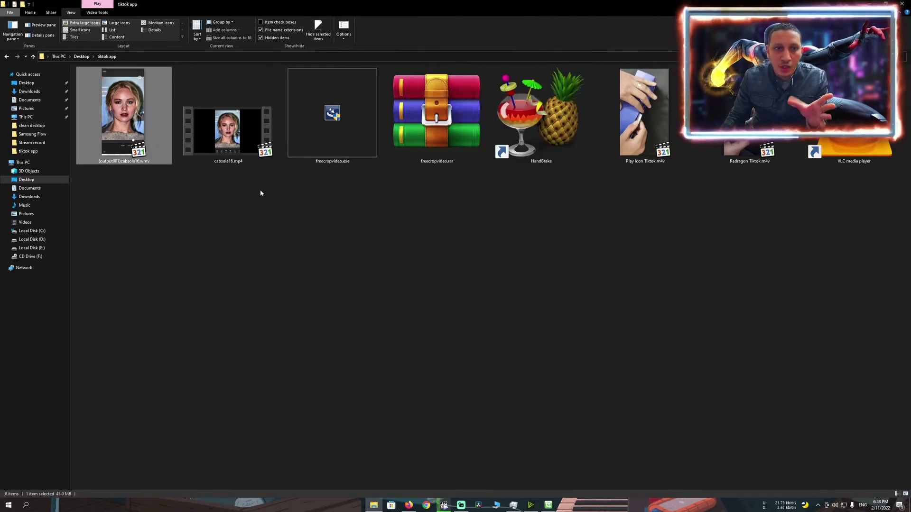
- Reopen (output001)cabsola16.wmv and check it at 01:48, 02:15 and 02:41, then close the player
double_click(150, 115)
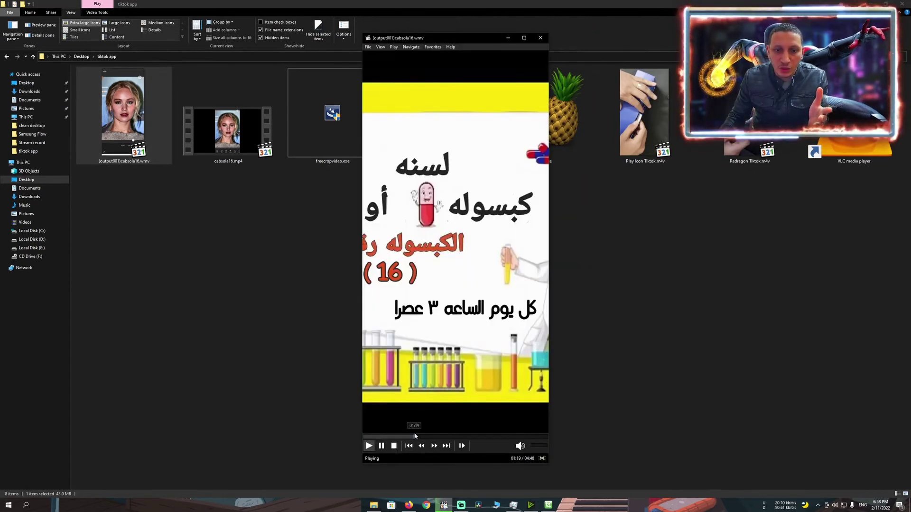
left_click(433, 437)
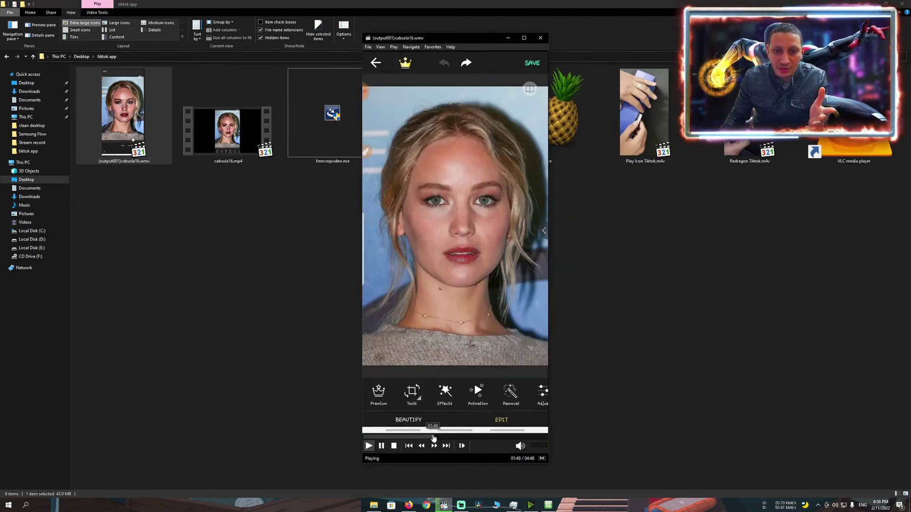
left_click(449, 437)
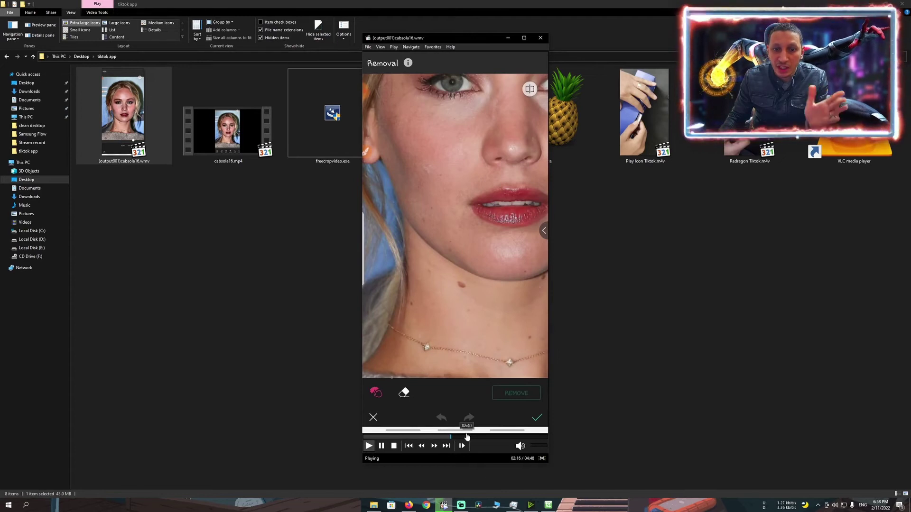
left_click(467, 436)
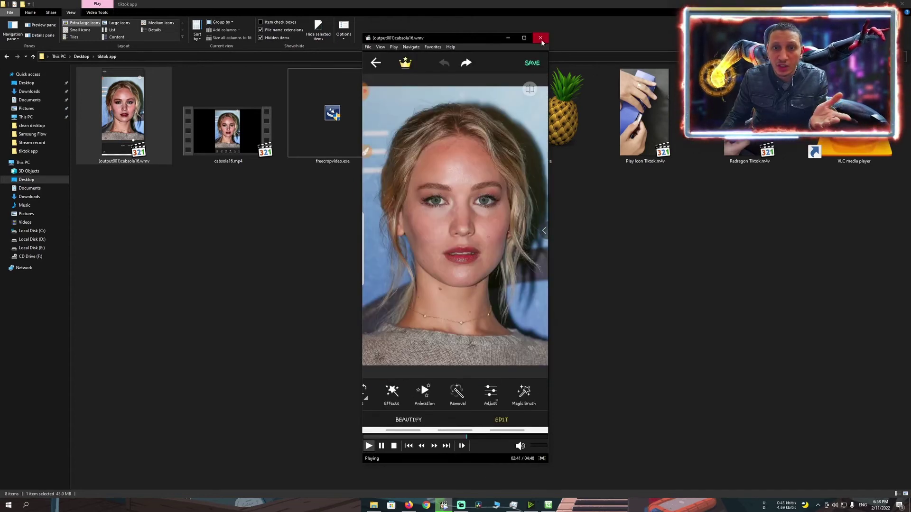
left_click(541, 39)
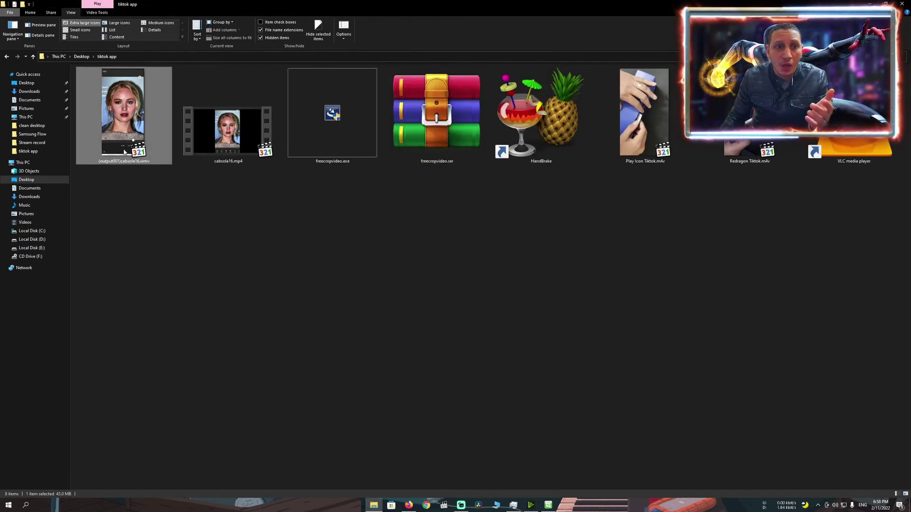
right_click(134, 125)
left_click(177, 314)
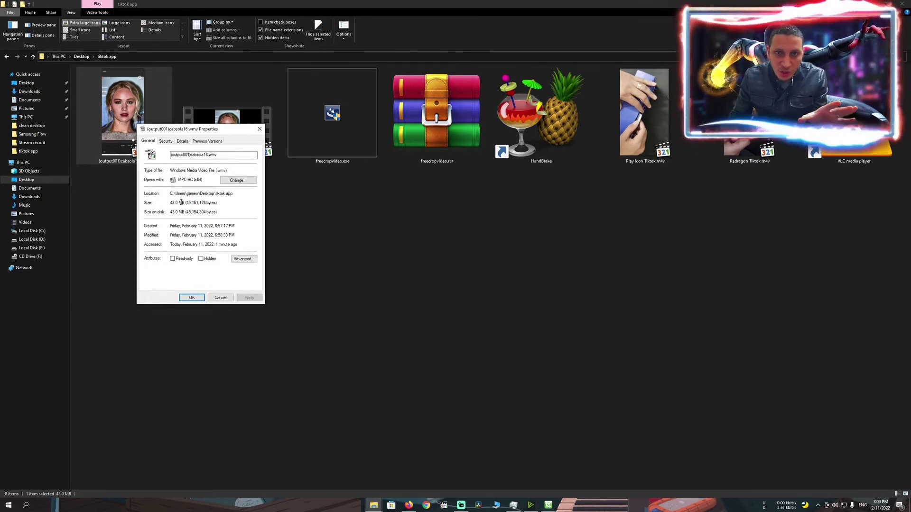
key("Escape")
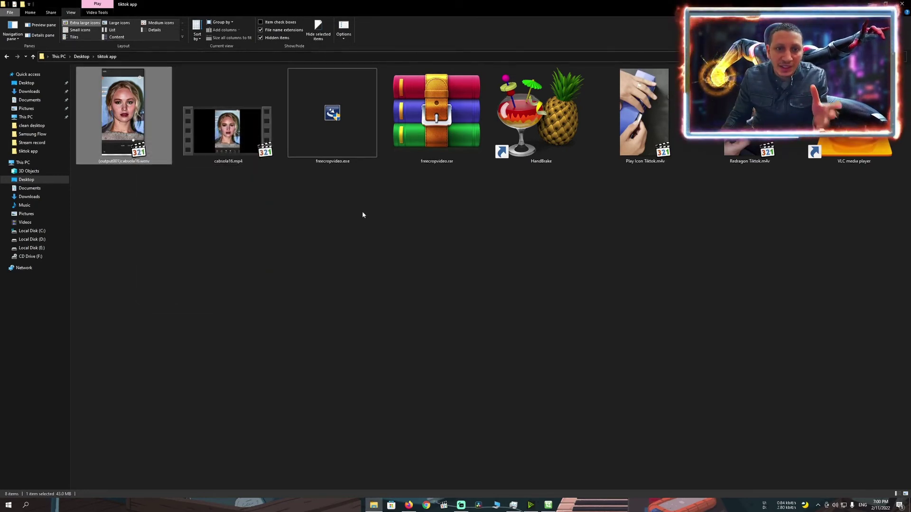
left_click(849, 156)
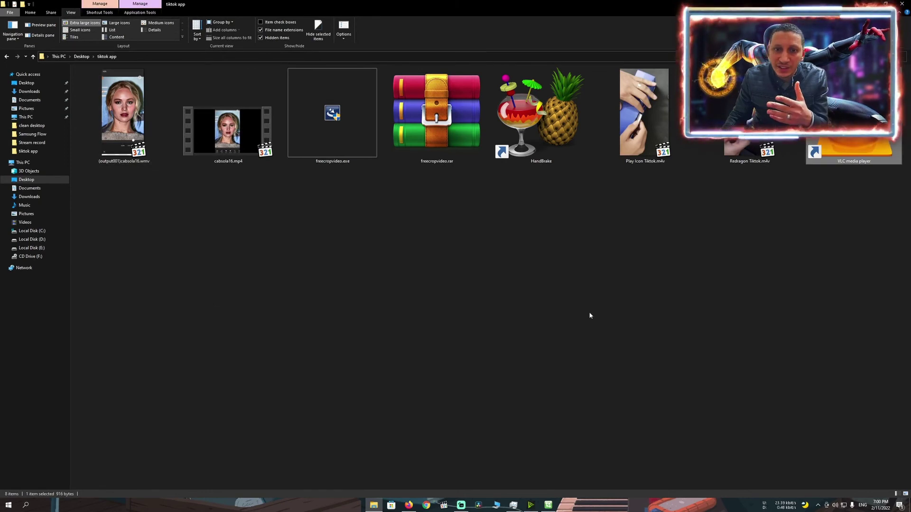
- Select the HandBrake and VLC shortcuts, then clear all windows to reveal the desktop and its context menu
left_click(554, 131)
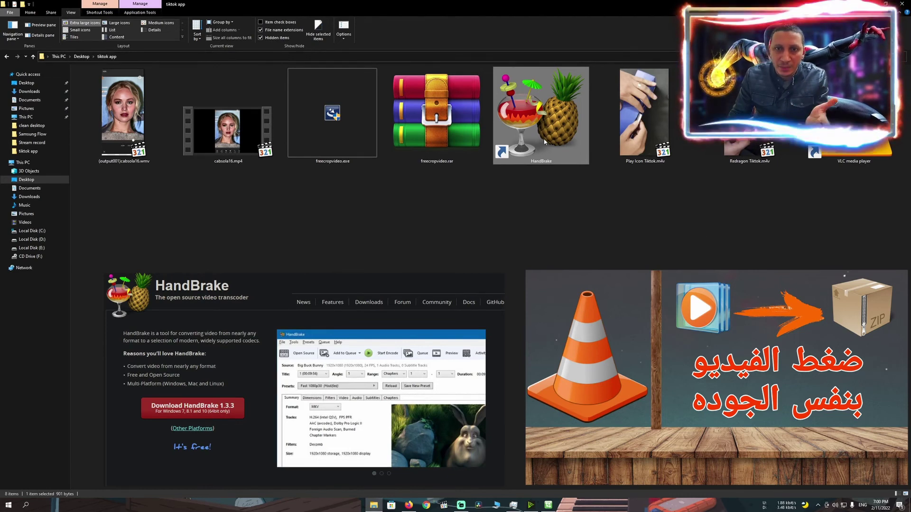
left_click(849, 140)
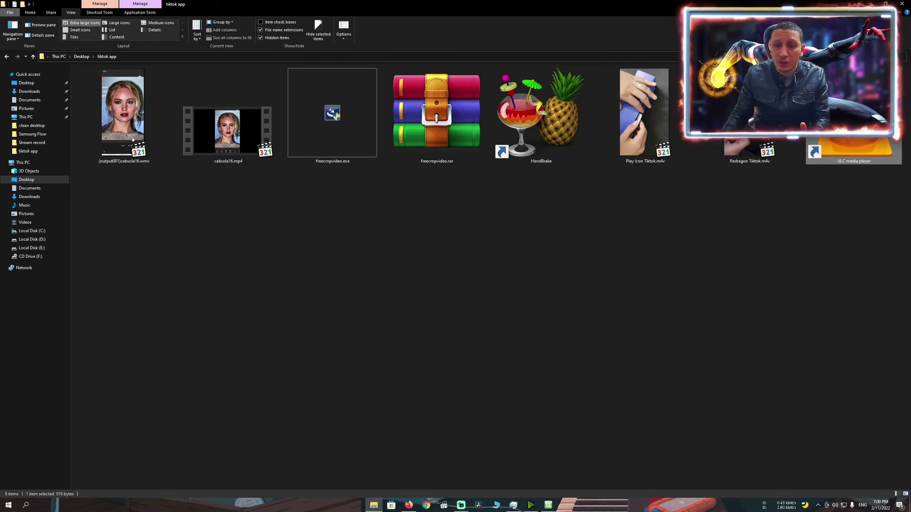
key("super+d")
right_click(569, 243)
left_click(592, 269)
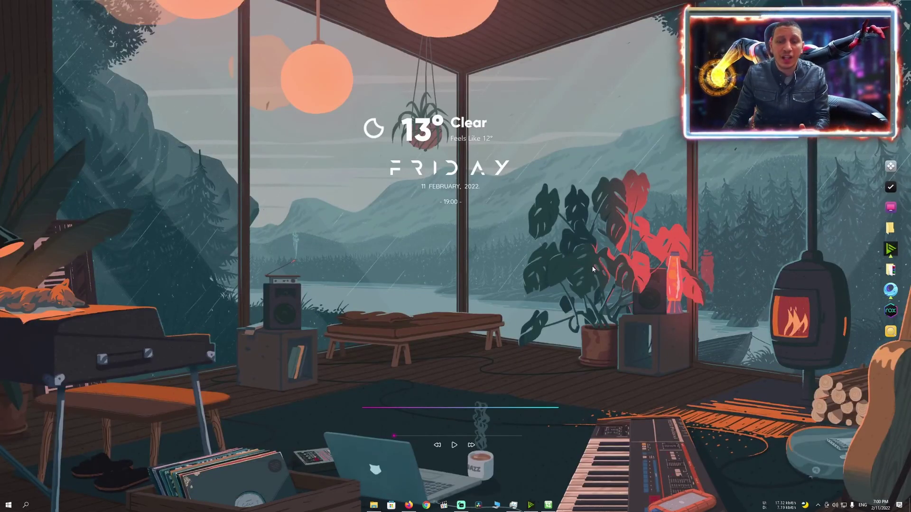